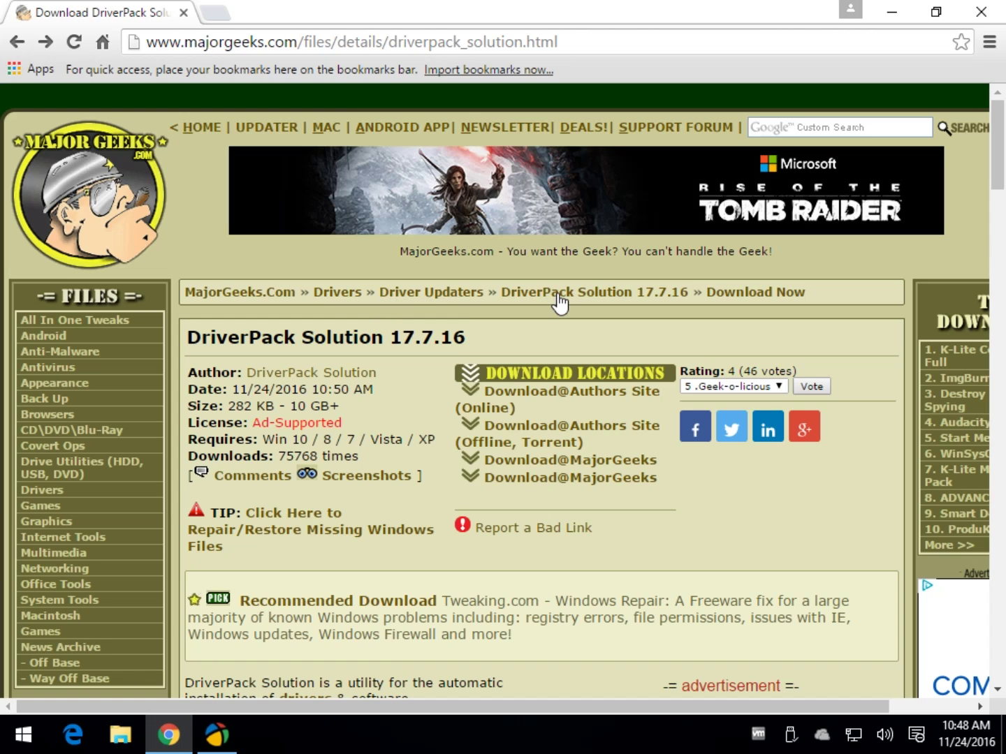
- Browse the Driver Updaters category on MajorGeeks and look through its listing sorted by popularity
click(419, 294)
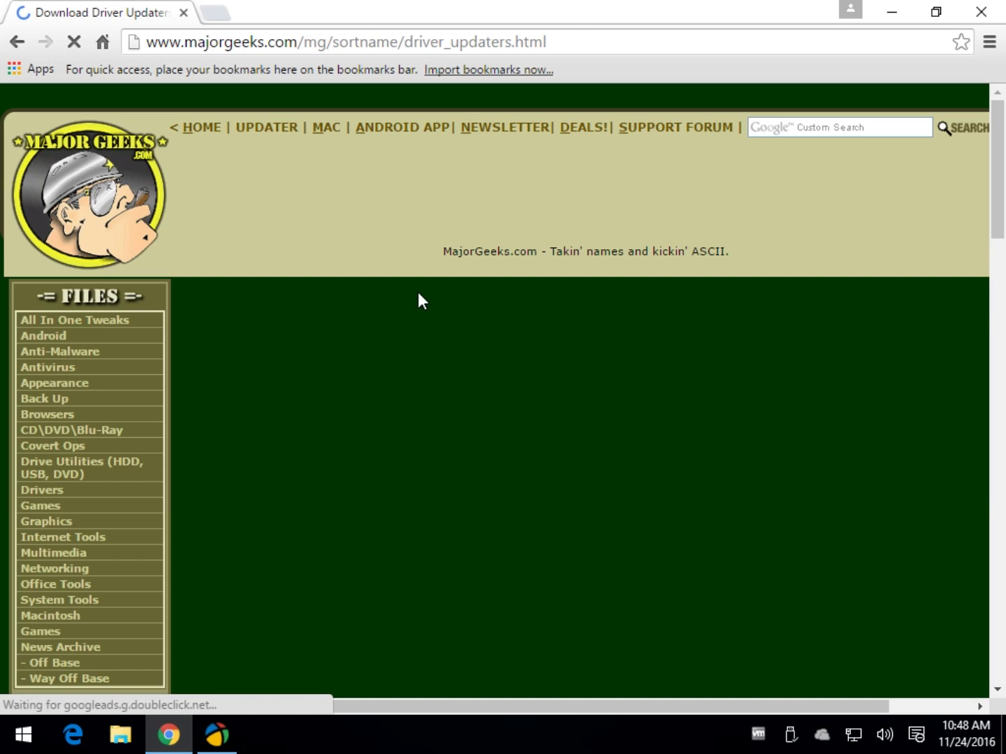
scroll(376, 450, down, 3)
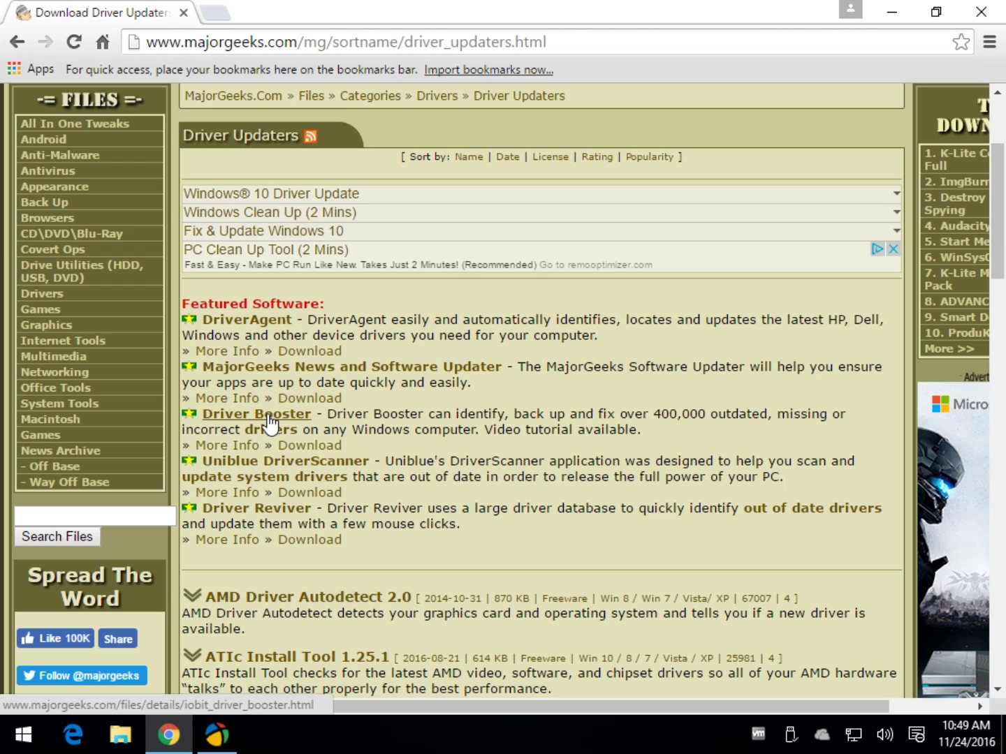
scroll(329, 447, down, 2)
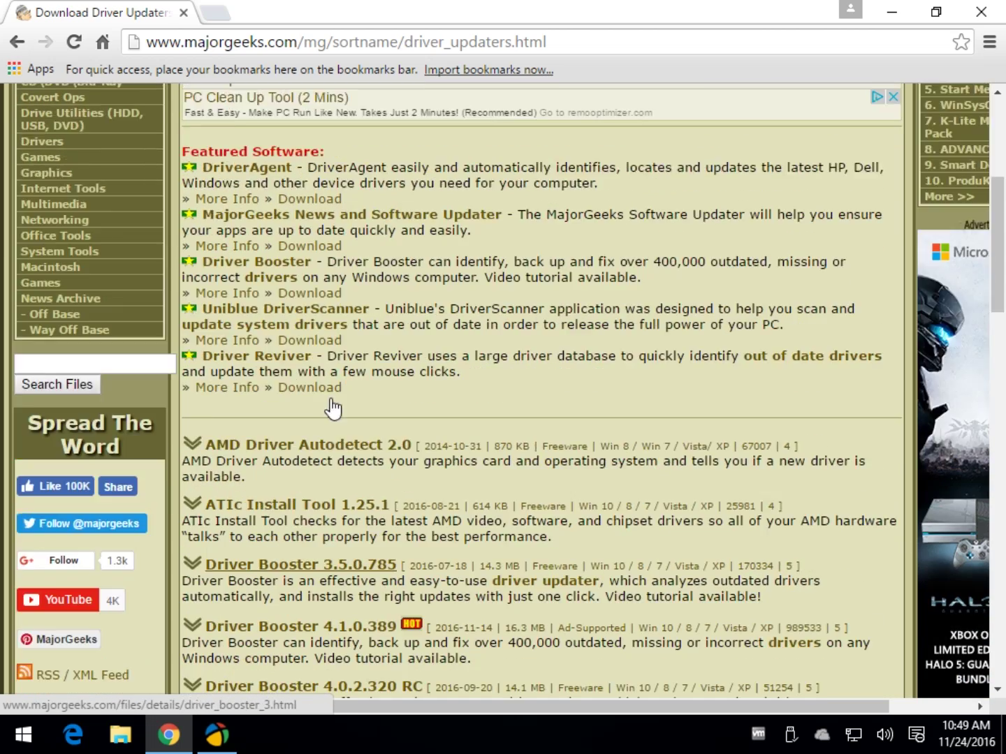
scroll(432, 349, up, 5)
click(661, 355)
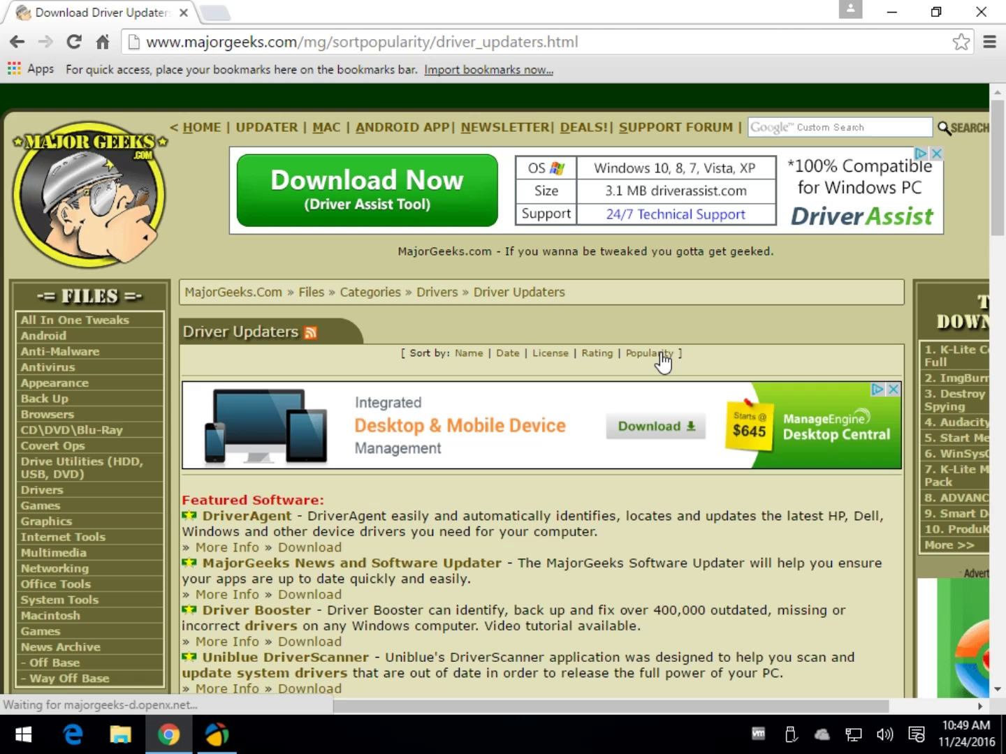
scroll(498, 419, down, 9)
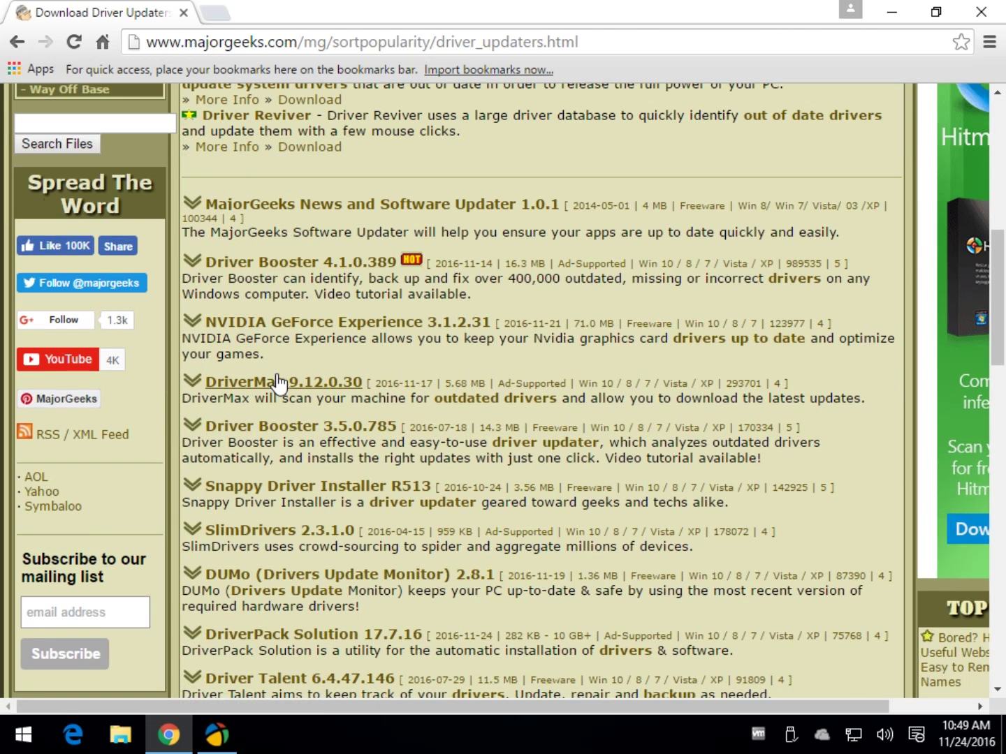
key(F5)
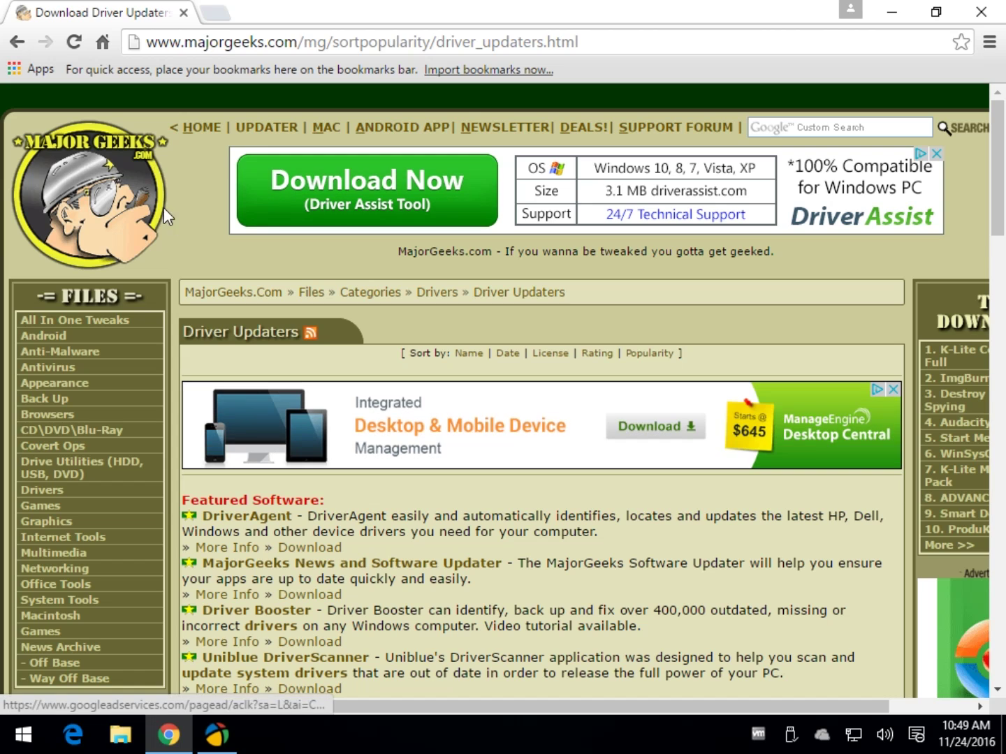
- Close the browser and switch to DriverPack Solution in expert mode
click(17, 42)
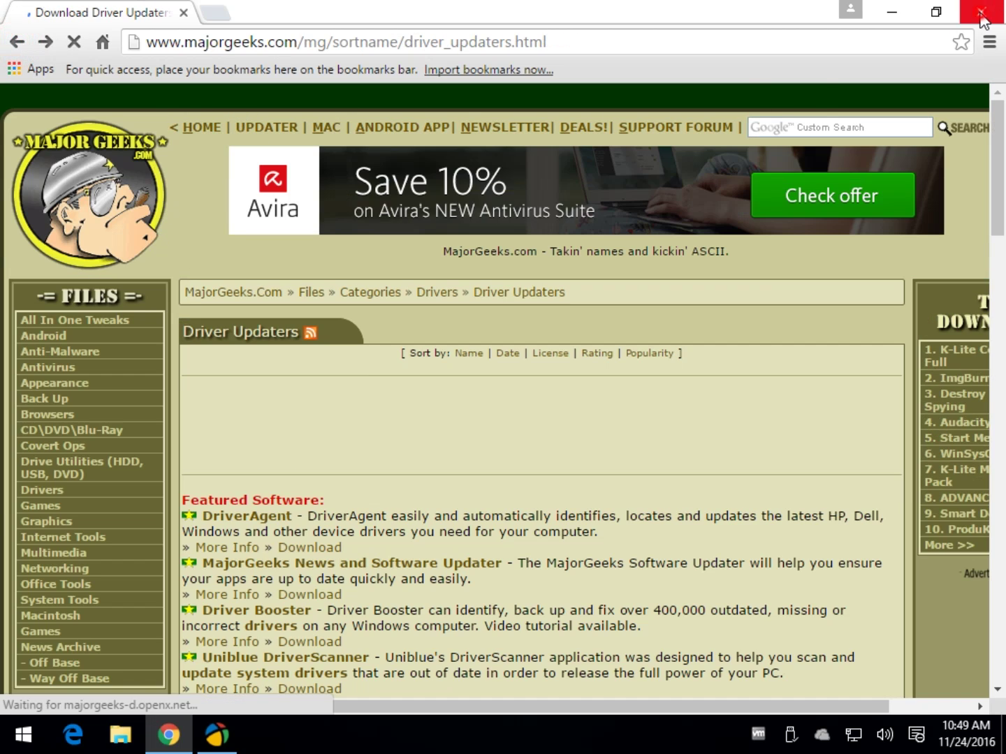
click(980, 12)
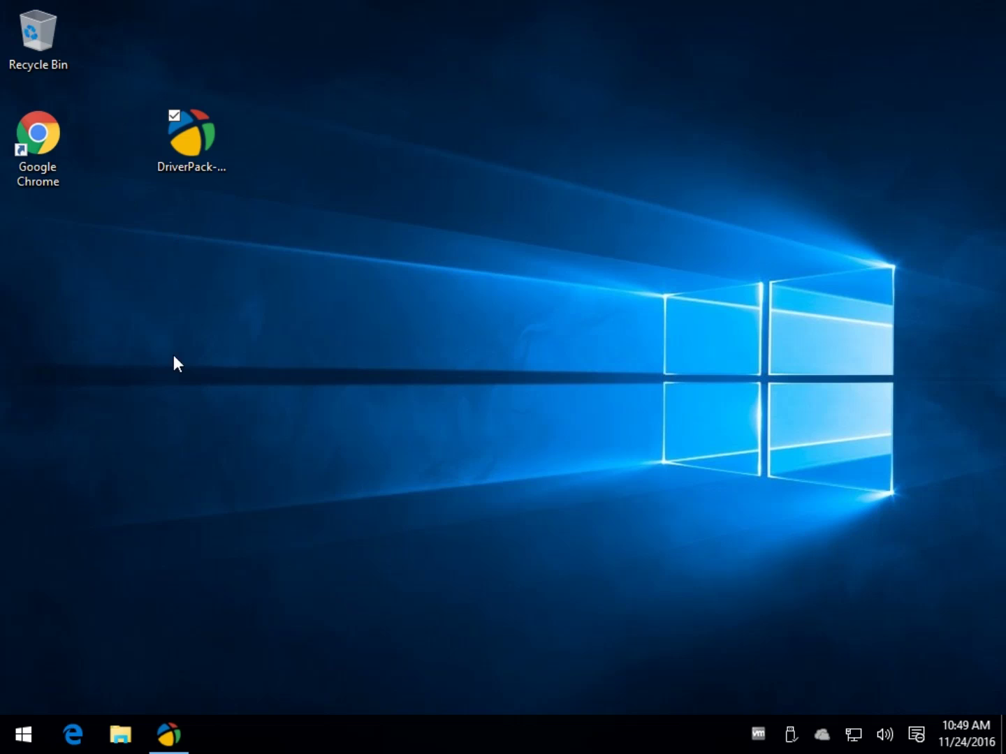
click(166, 732)
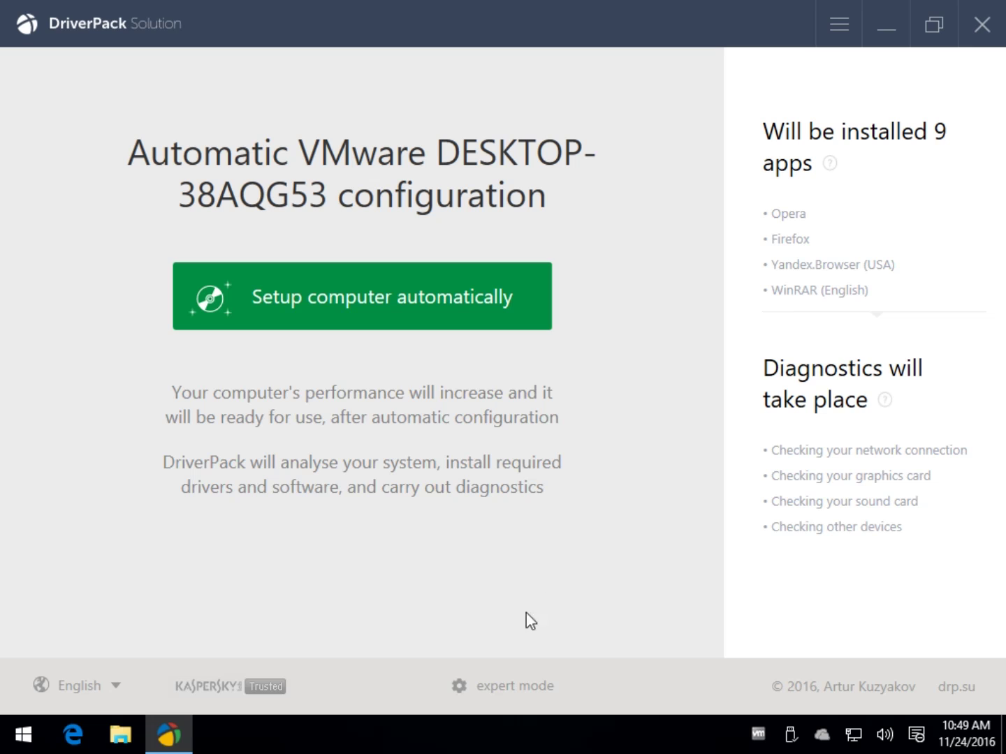
click(525, 687)
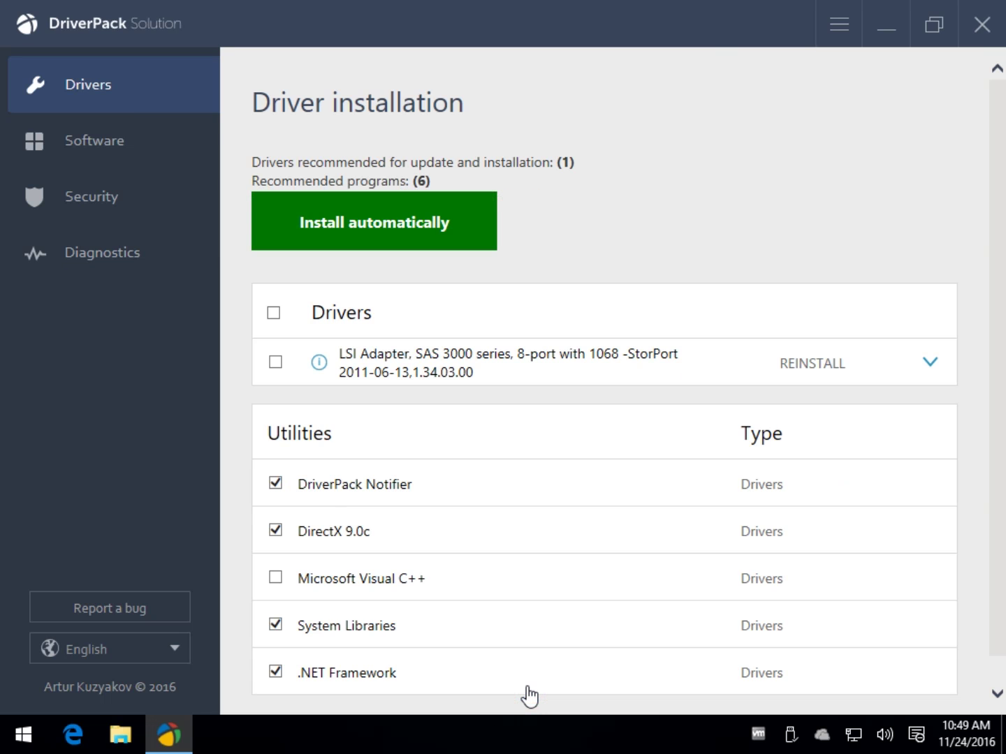
- Deselect Opera, Firefox, Yandex.Browser (USA), Nero TuneItUp, DriverPack Notifier and WinRAR (English) in the recommended programs
click(130, 149)
click(258, 465)
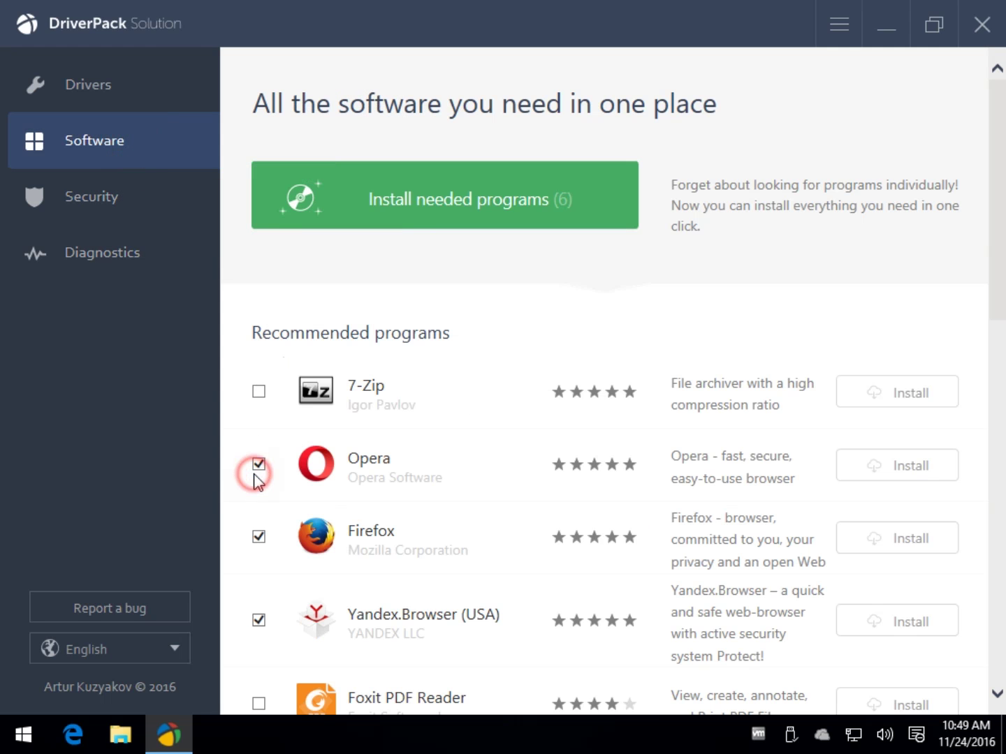
click(258, 536)
scroll(257, 510, down, 3)
click(258, 421)
scroll(272, 563, down, 10)
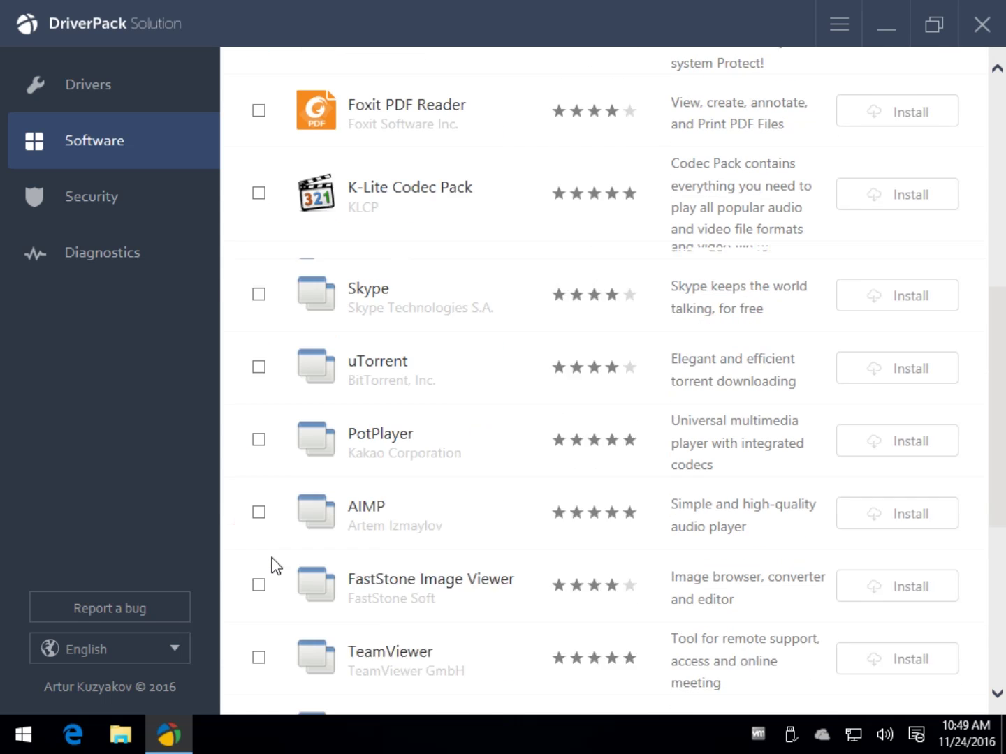
click(258, 602)
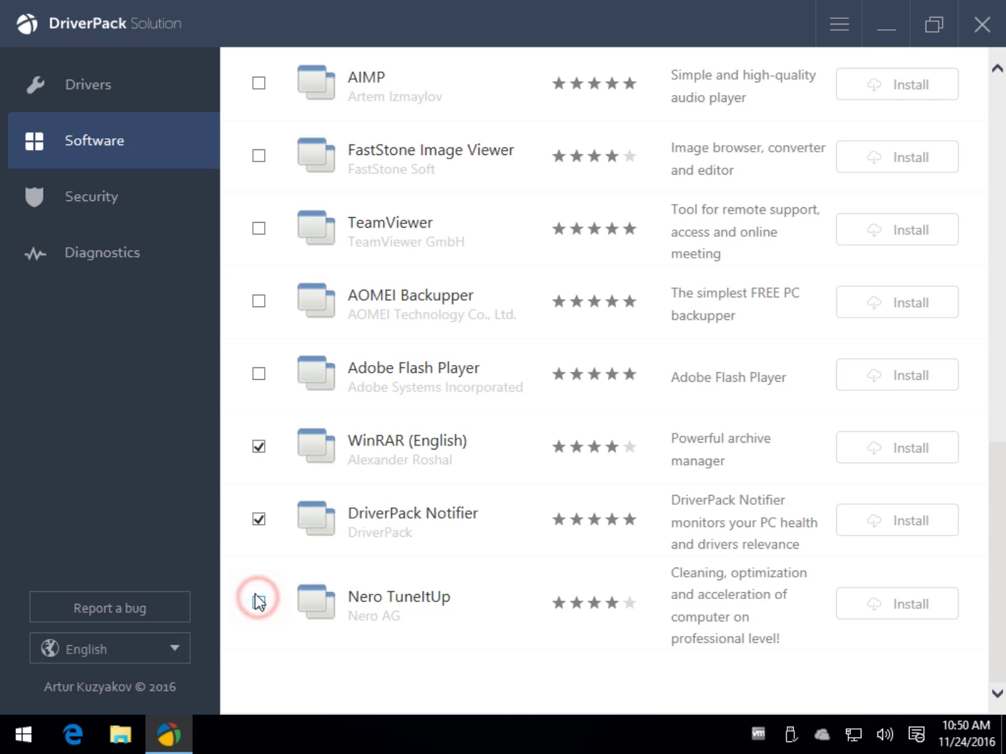
click(259, 521)
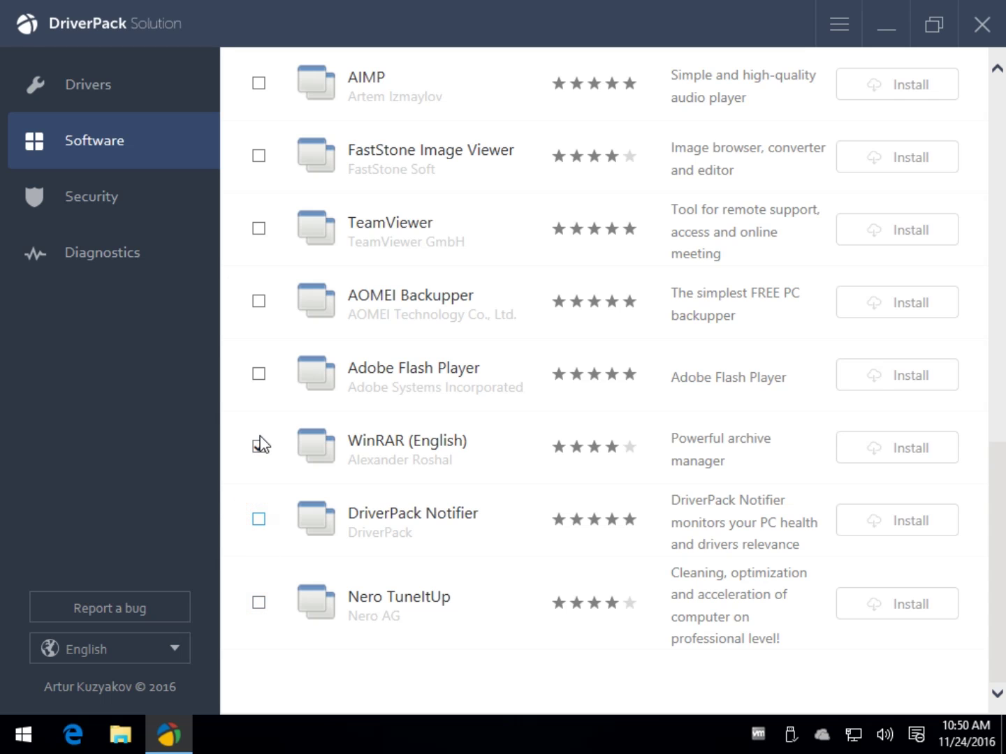
click(258, 449)
scroll(258, 449, up, 10)
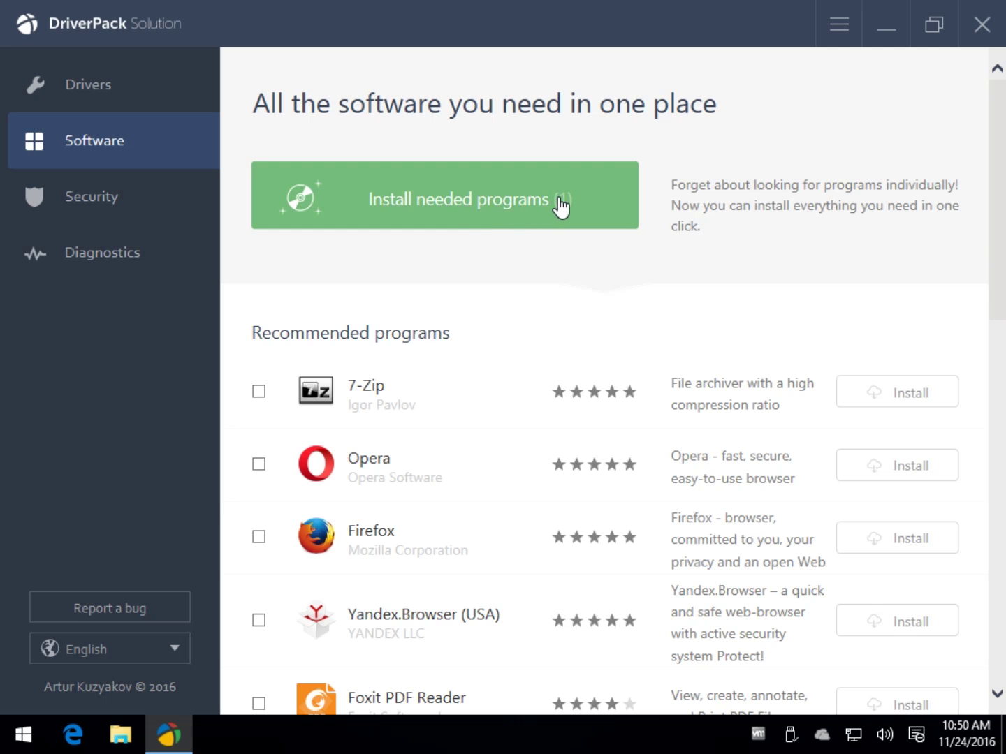
- Check the whole recommended programs list for any program still selected for installation
scroll(493, 297, down, 4)
scroll(493, 297, down, 10)
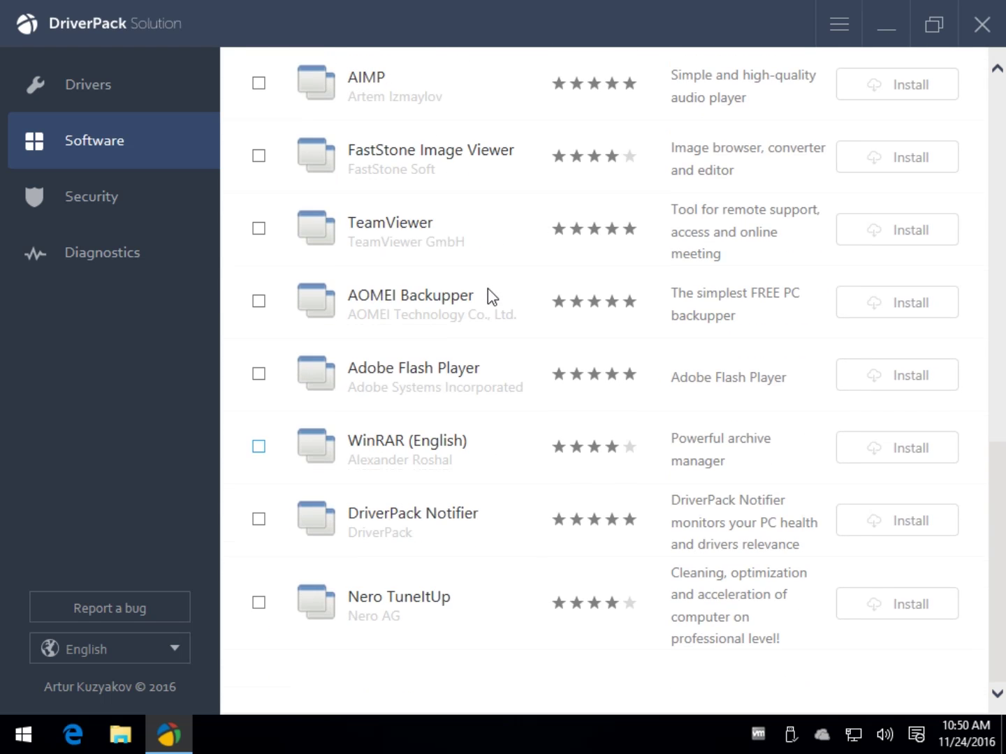
scroll(479, 303, up, 6)
scroll(478, 302, up, 5)
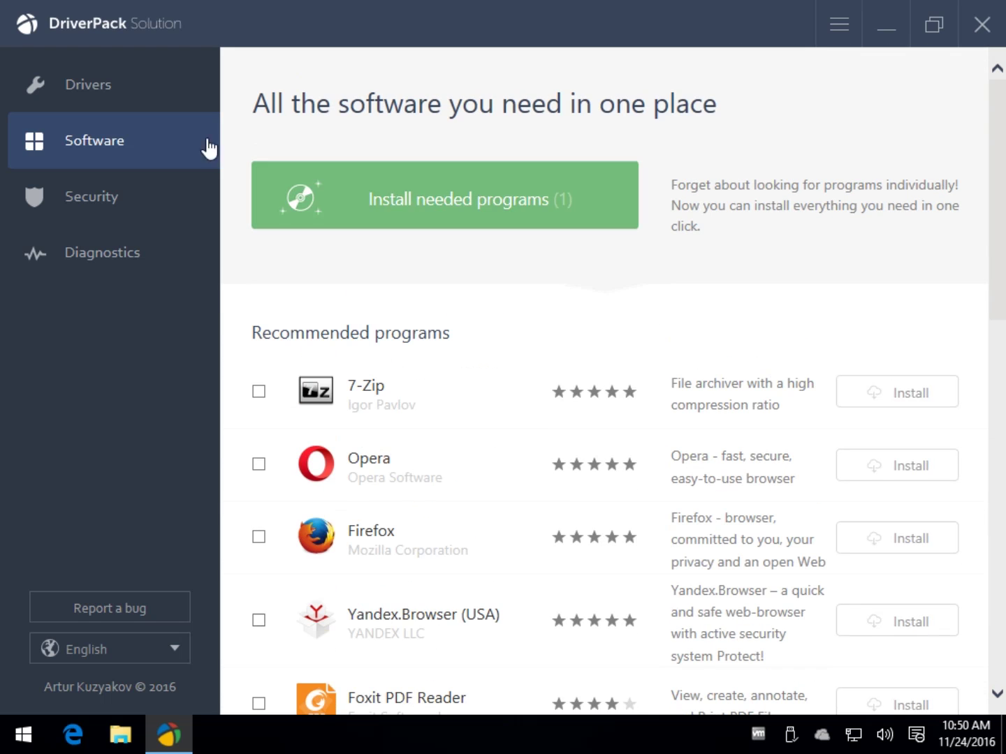
- Review the antivirus assistant's list of installed software and the system diagnostics summary
click(128, 203)
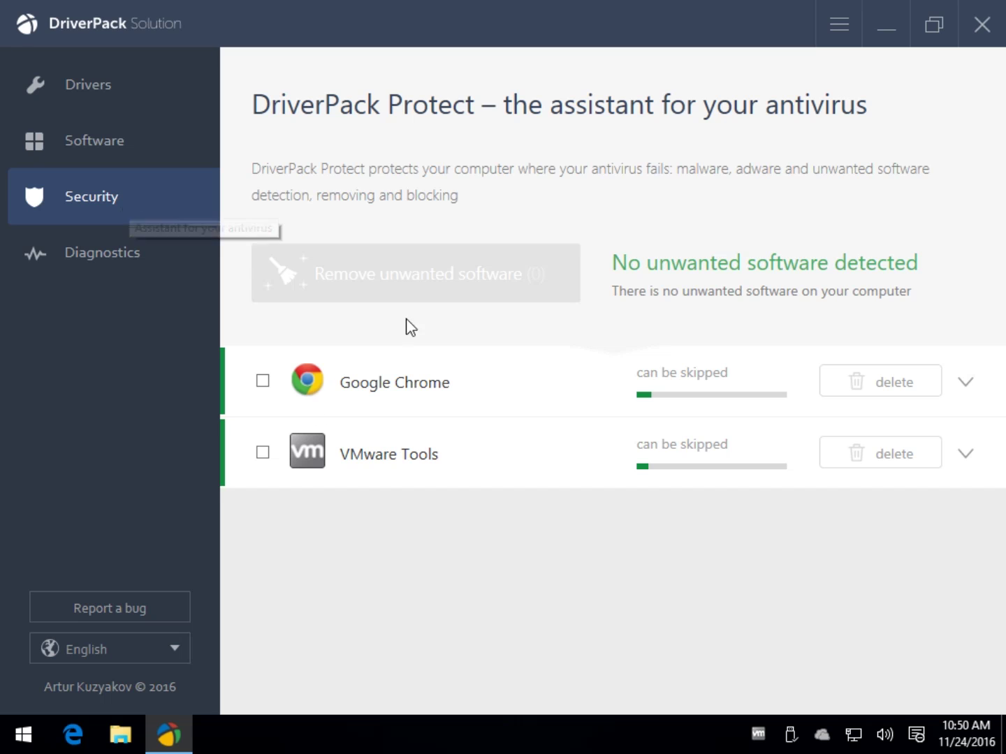
click(91, 255)
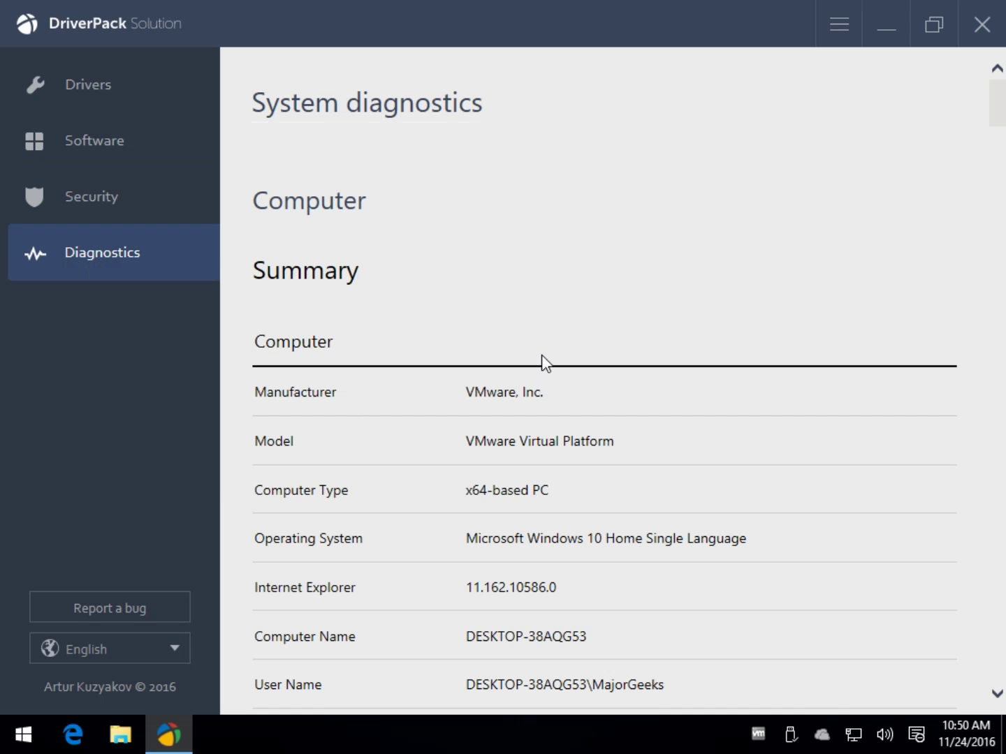
scroll(544, 360, down, 7)
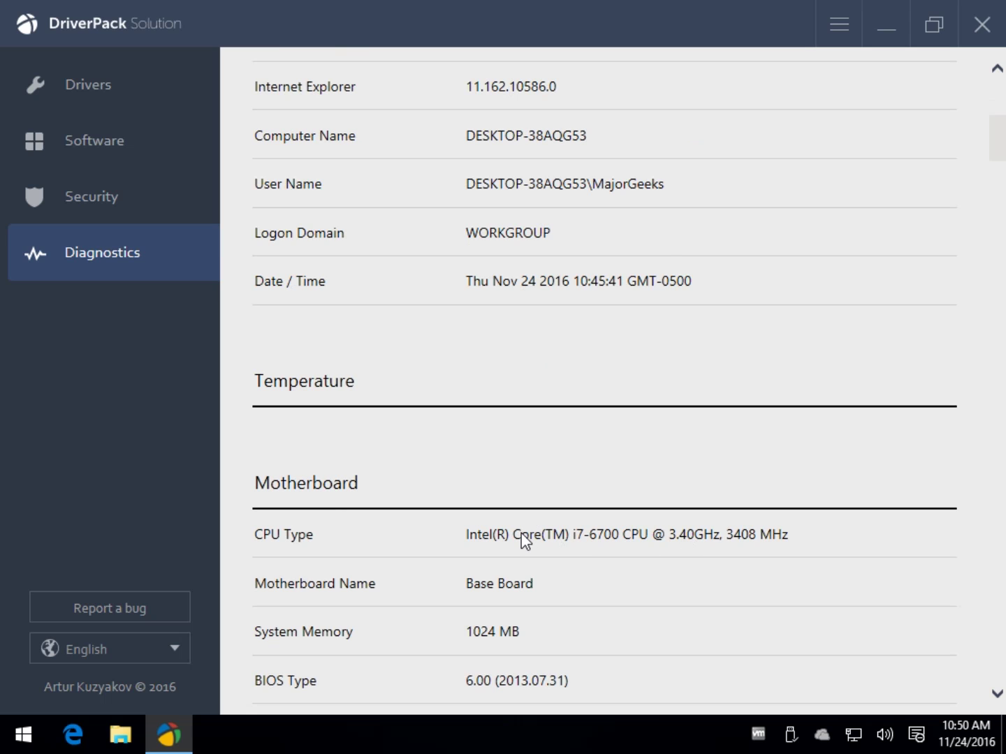
scroll(522, 534, up, 7)
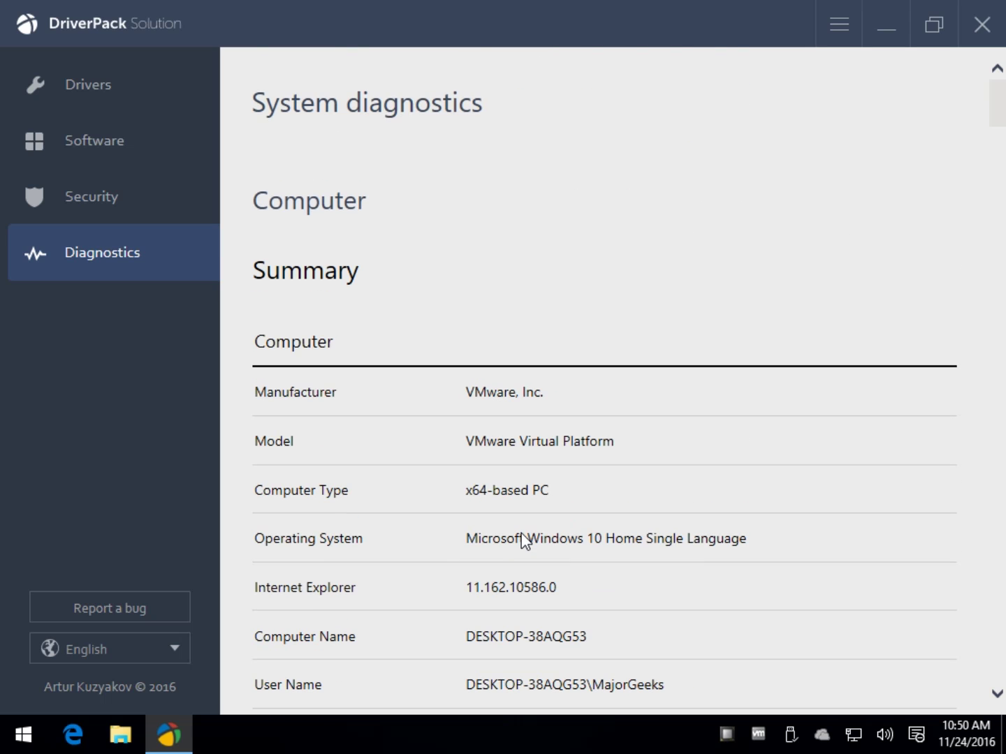
- Deselect the DriverPack Notifier and DirectX 9.0c utilities for the driver installation
click(76, 91)
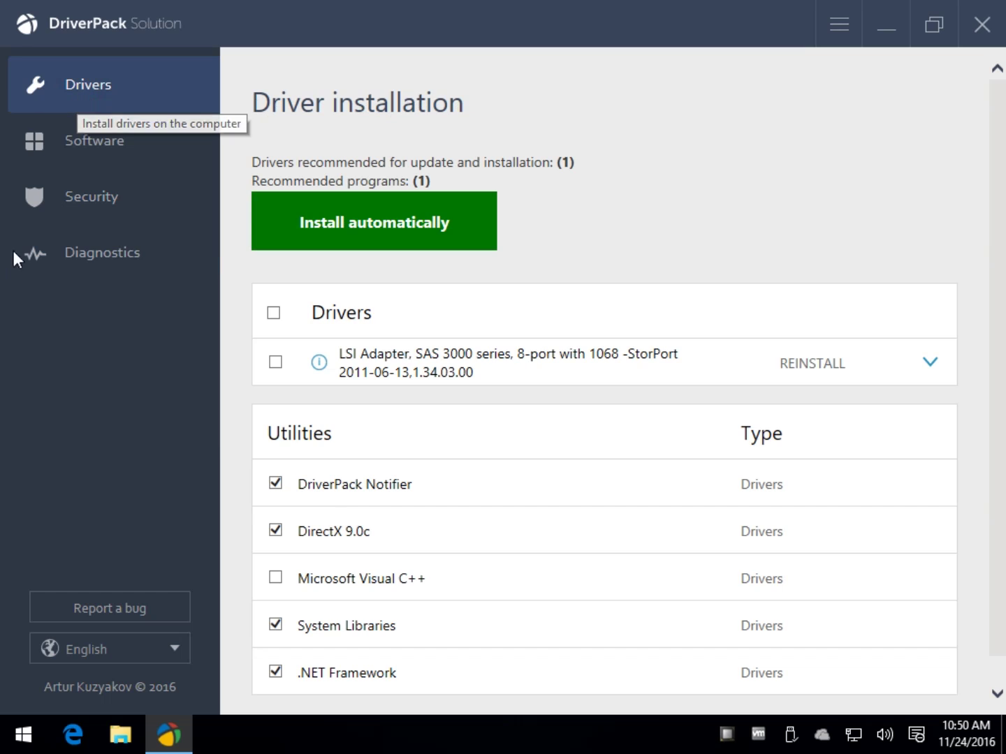
click(276, 483)
click(275, 531)
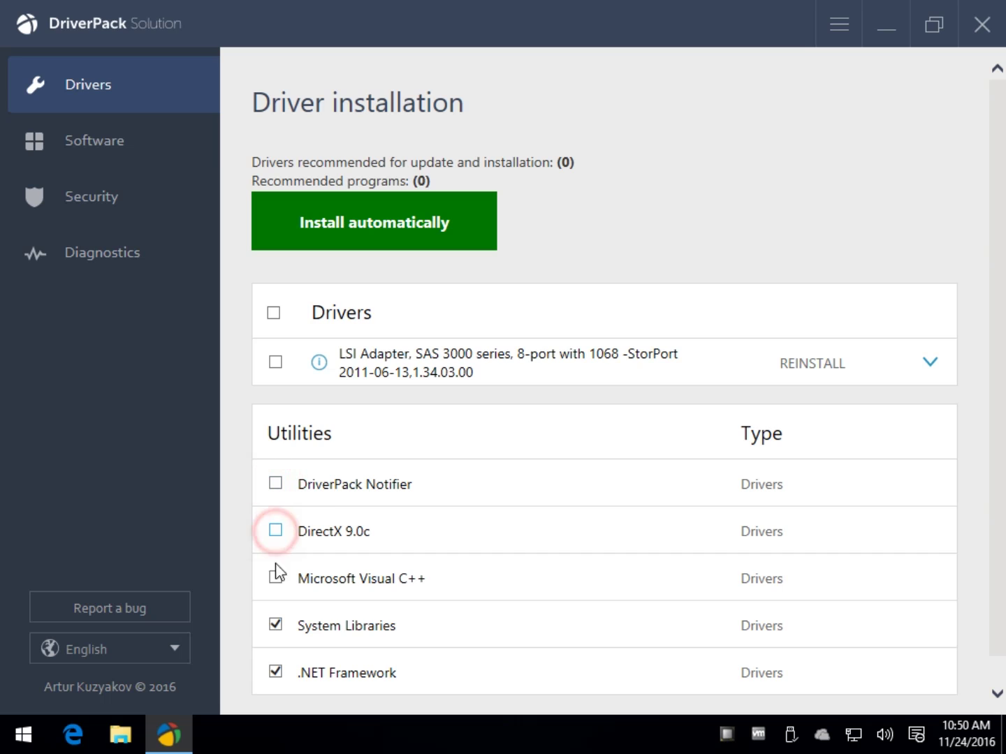
click(276, 625)
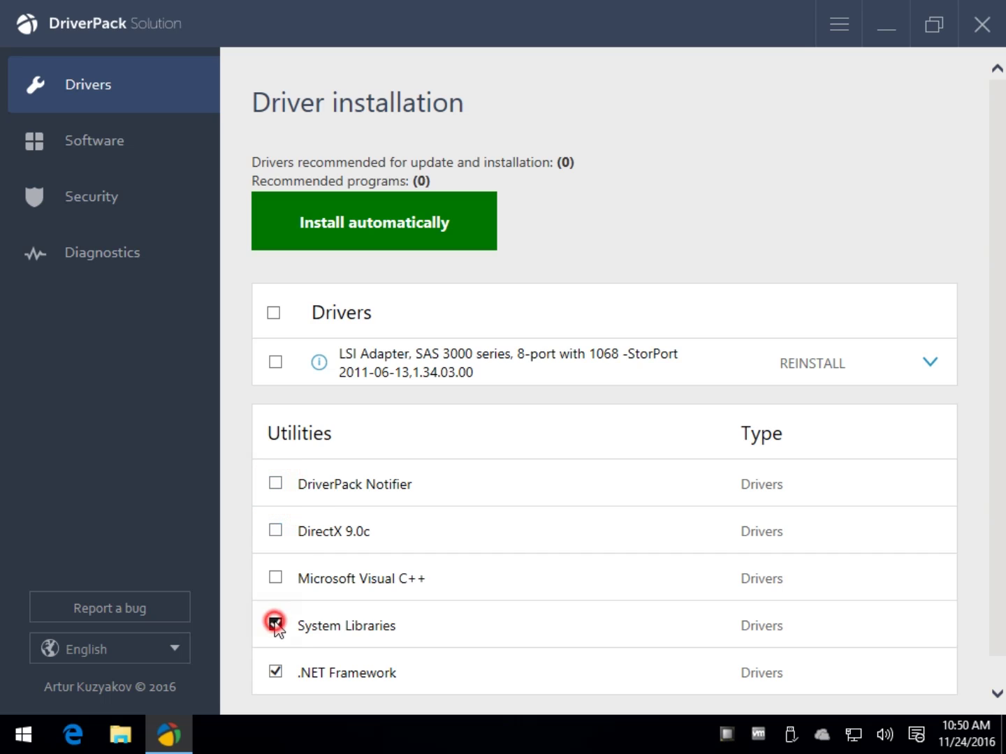
click(331, 669)
click(783, 672)
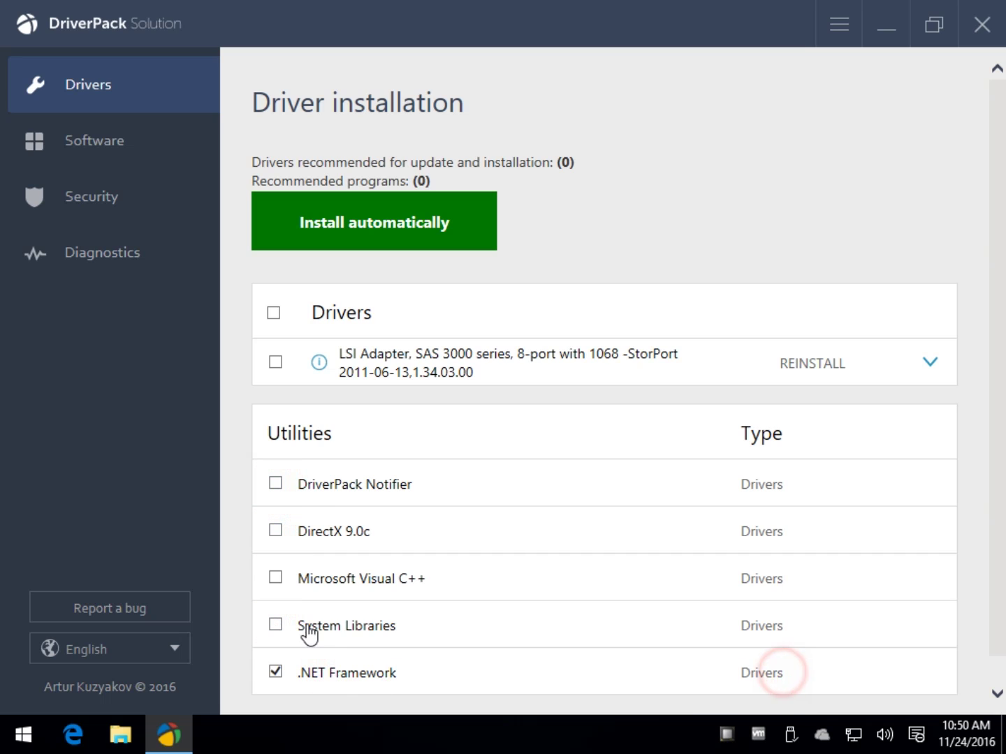
click(307, 627)
click(409, 574)
click(814, 578)
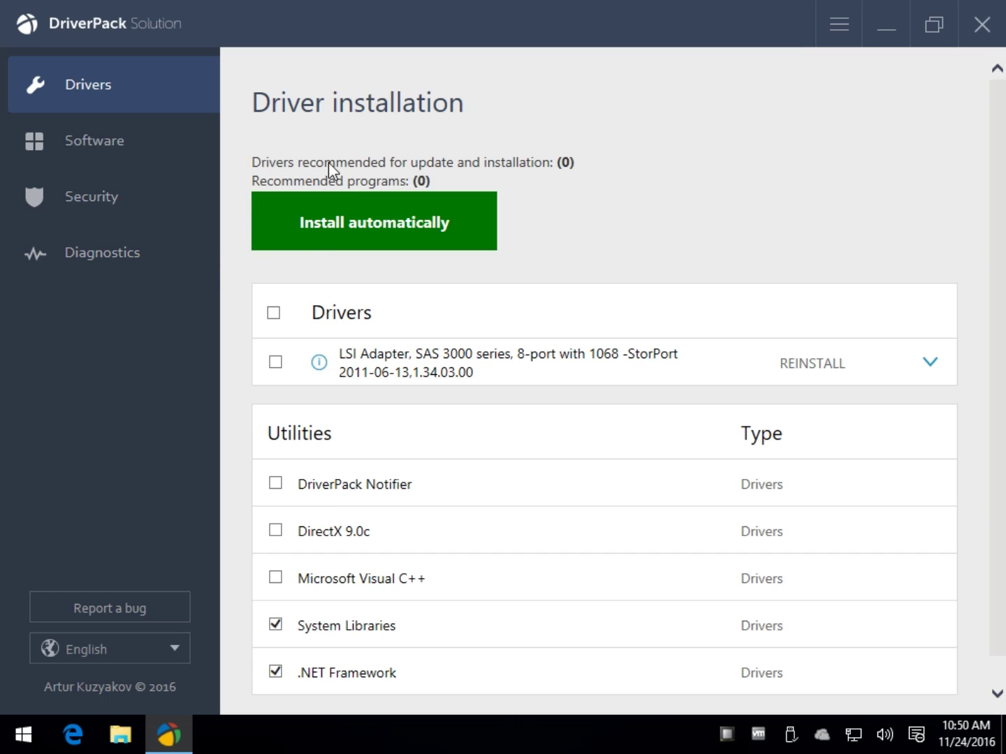
- Run the automatic installation of the selected utilities, System Libraries and .NET Framework, and finish it
click(337, 222)
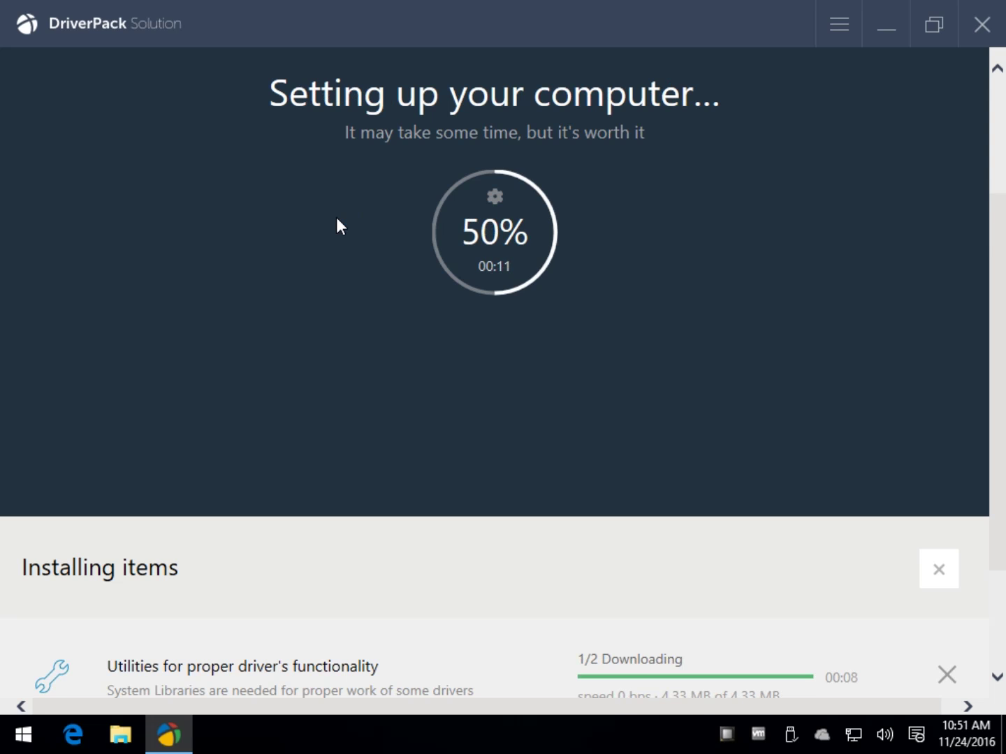
scroll(318, 374, down, 3)
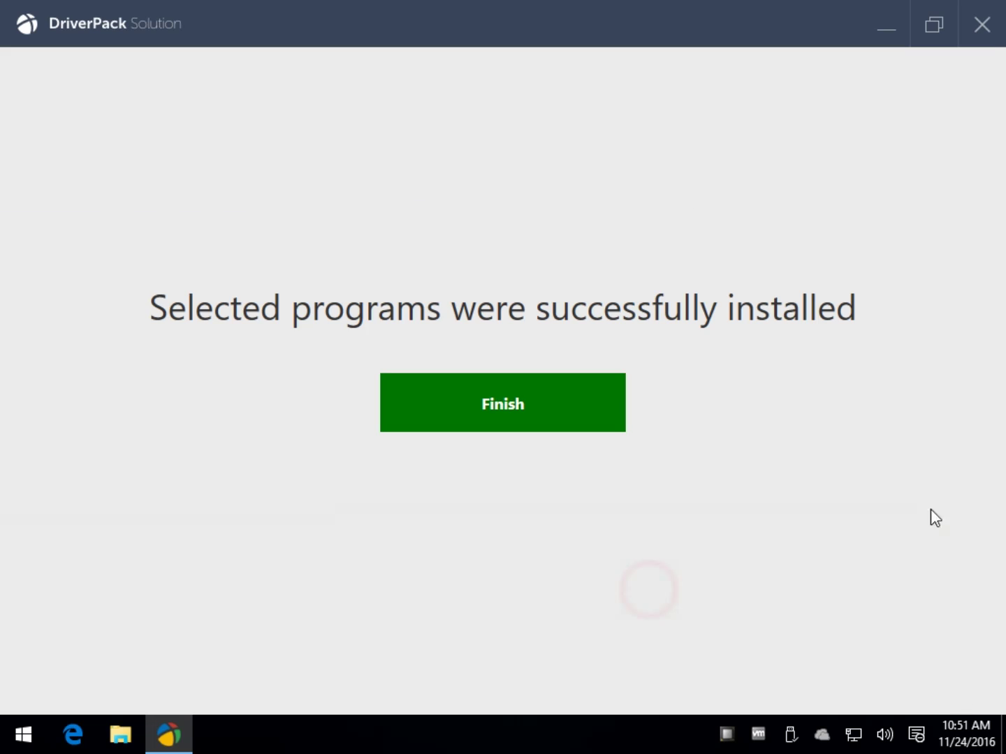
click(527, 409)
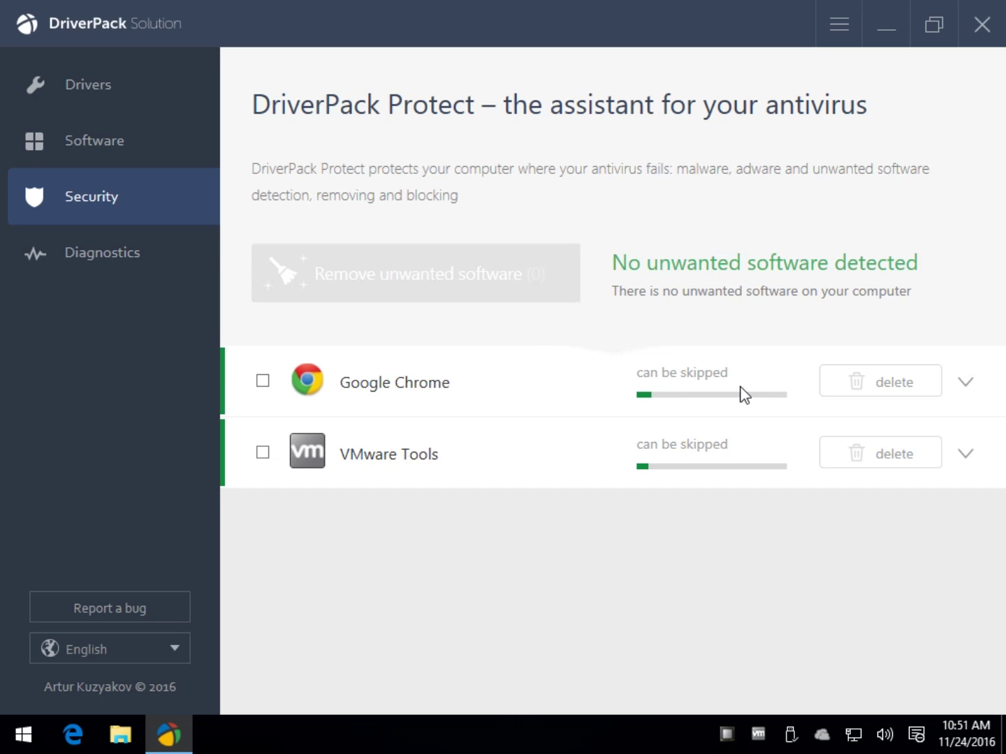
- Go through the driver, software, security and diagnostics sections to examine what each one offers after the installation
click(129, 94)
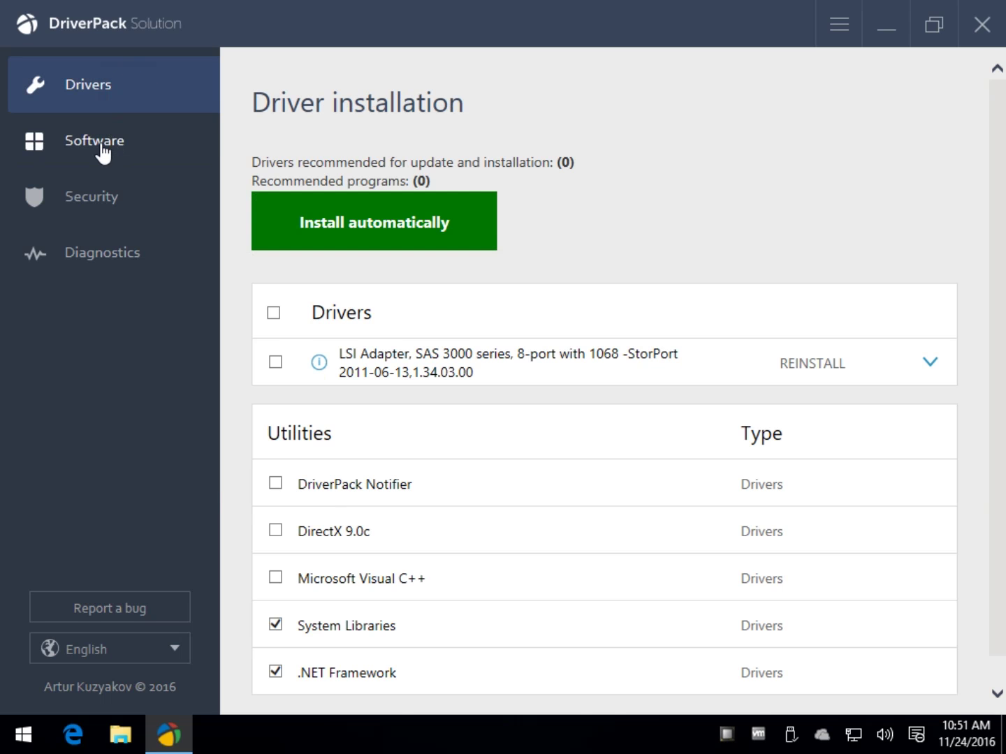
click(101, 148)
click(64, 210)
click(97, 260)
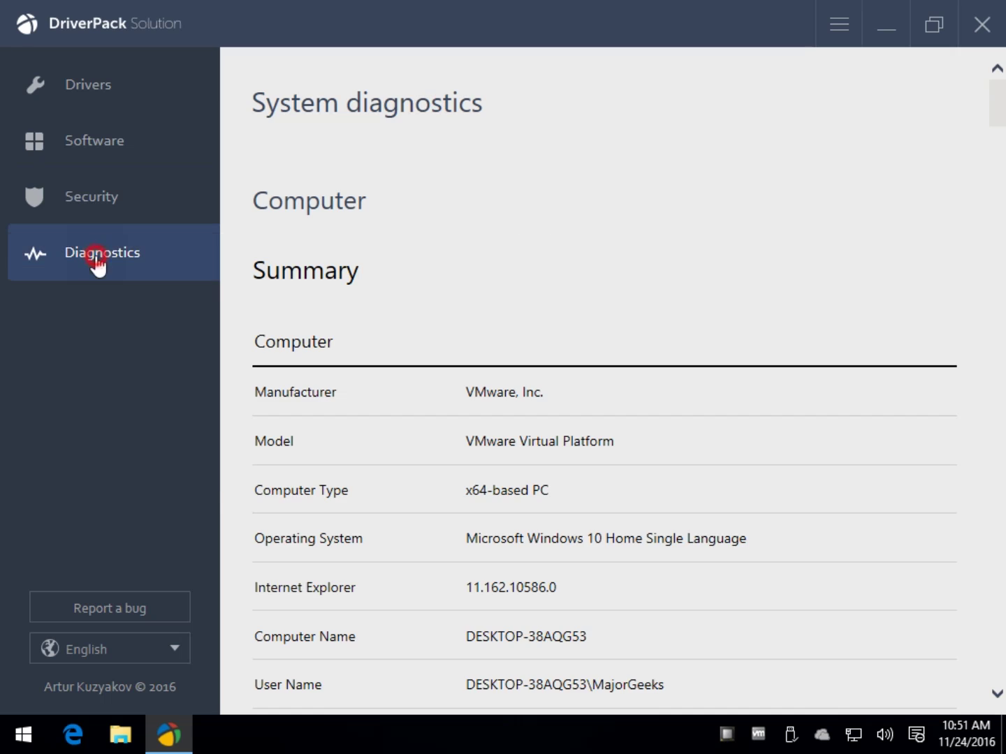
click(92, 209)
click(111, 147)
click(120, 96)
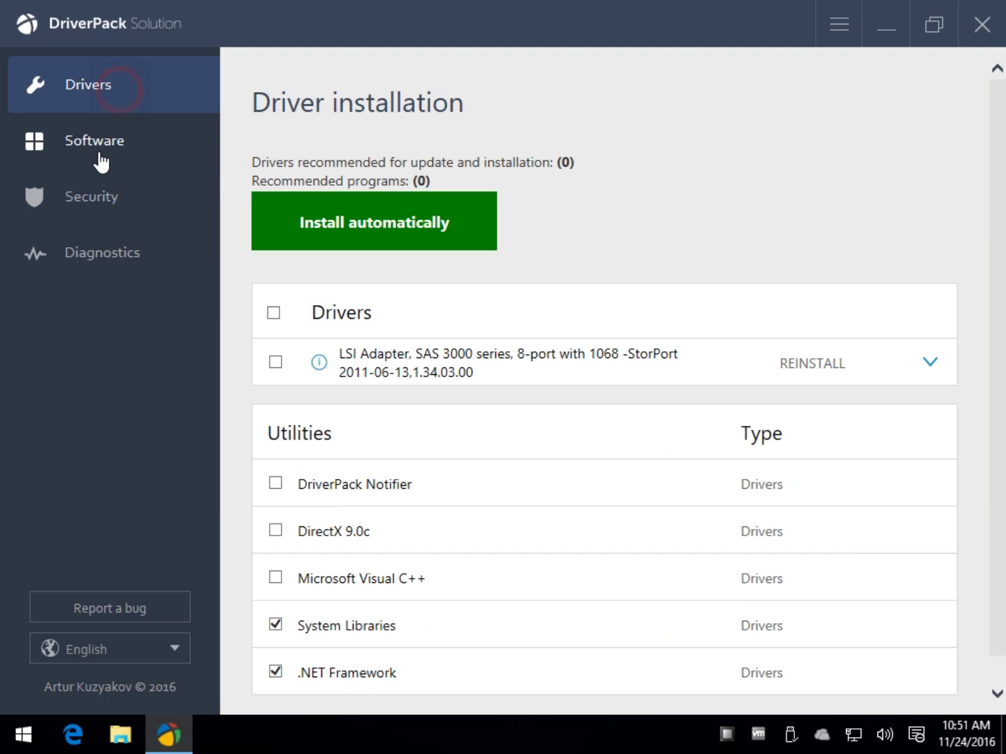
click(100, 158)
click(101, 199)
click(97, 253)
click(91, 210)
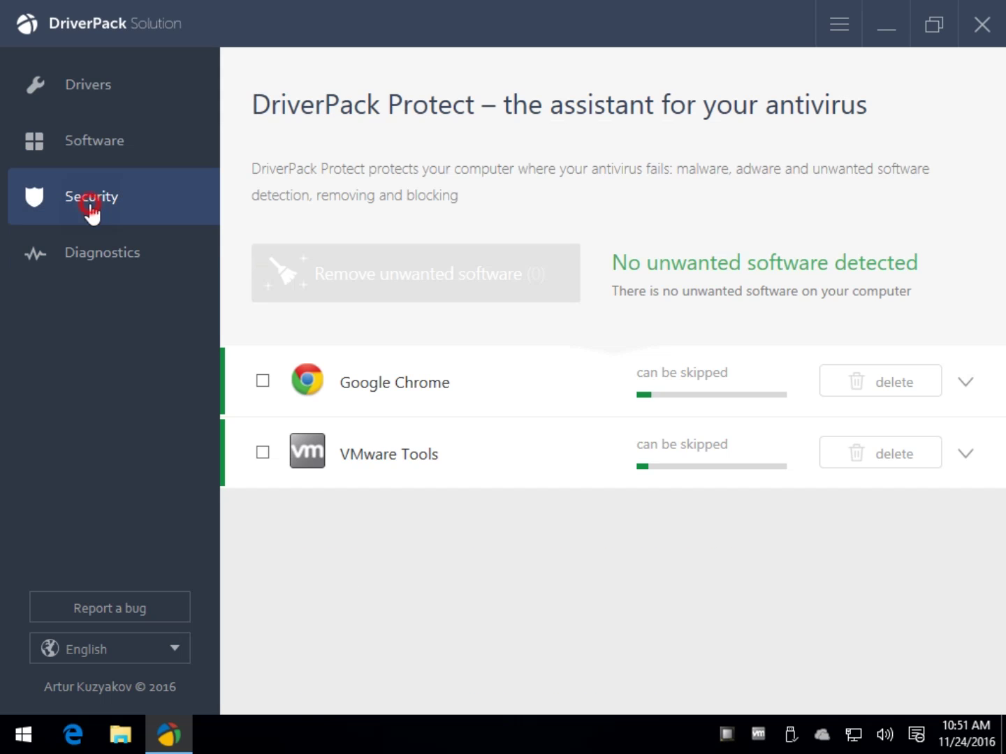
click(102, 148)
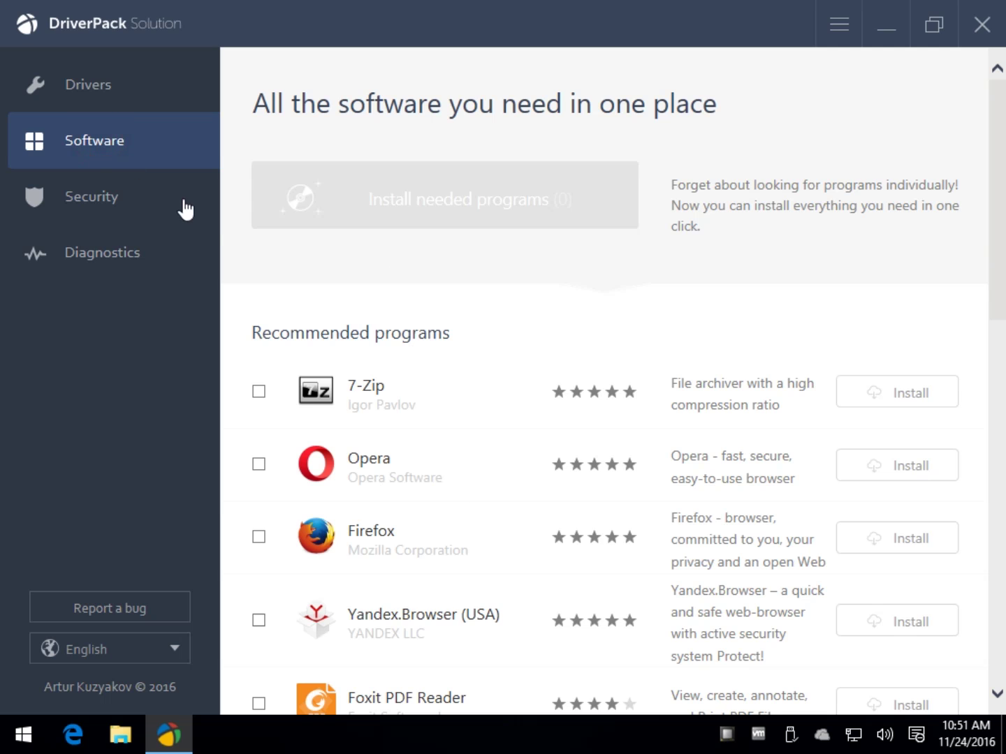
click(144, 197)
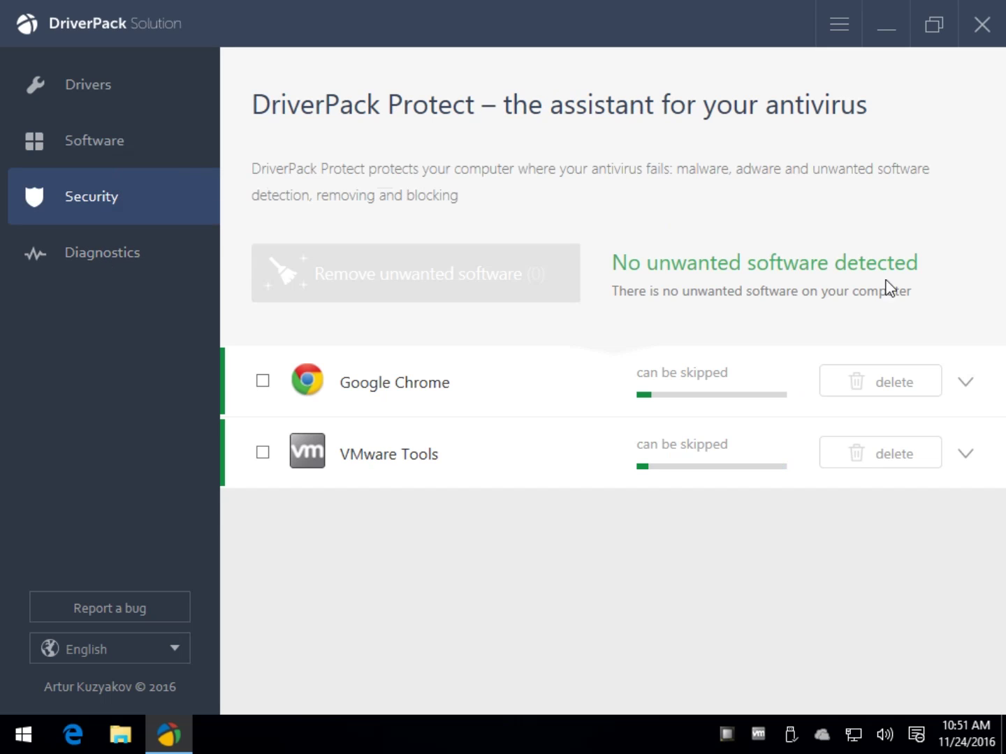
- Revisit the system diagnostics, the recommended programs and the driver and utilities lists, and close the program
click(111, 255)
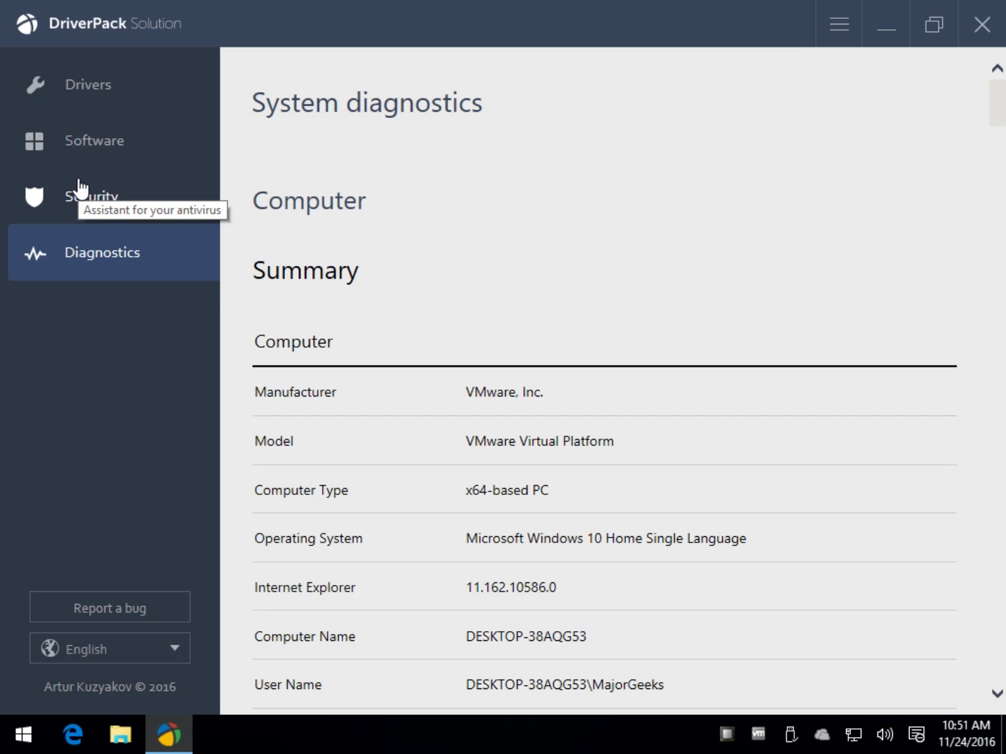
click(80, 148)
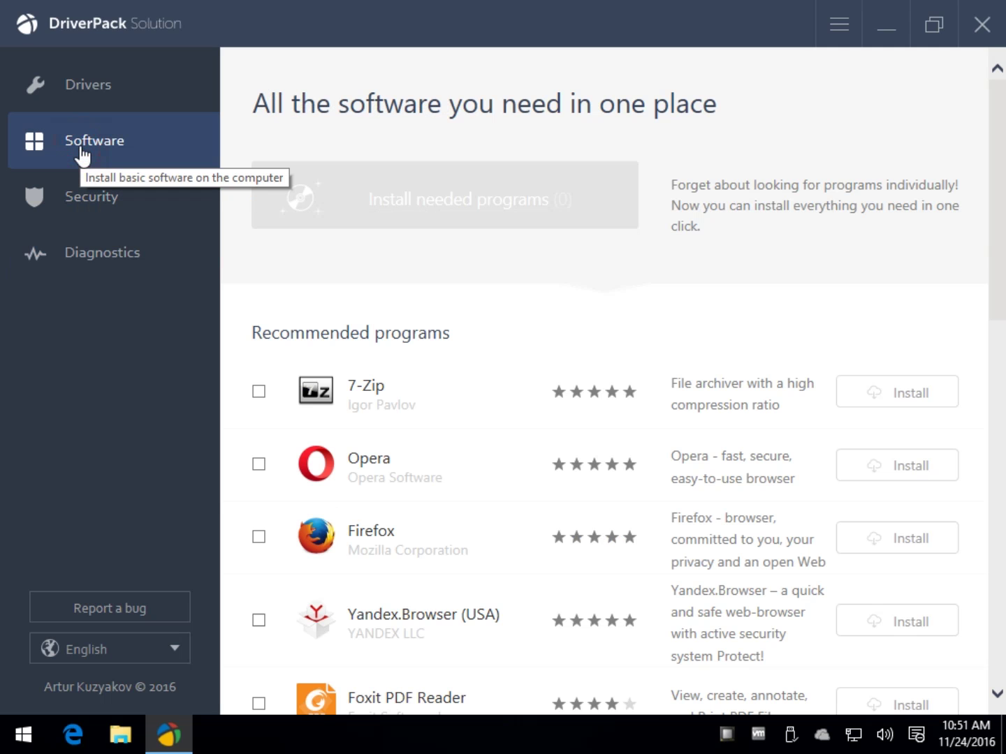
click(98, 91)
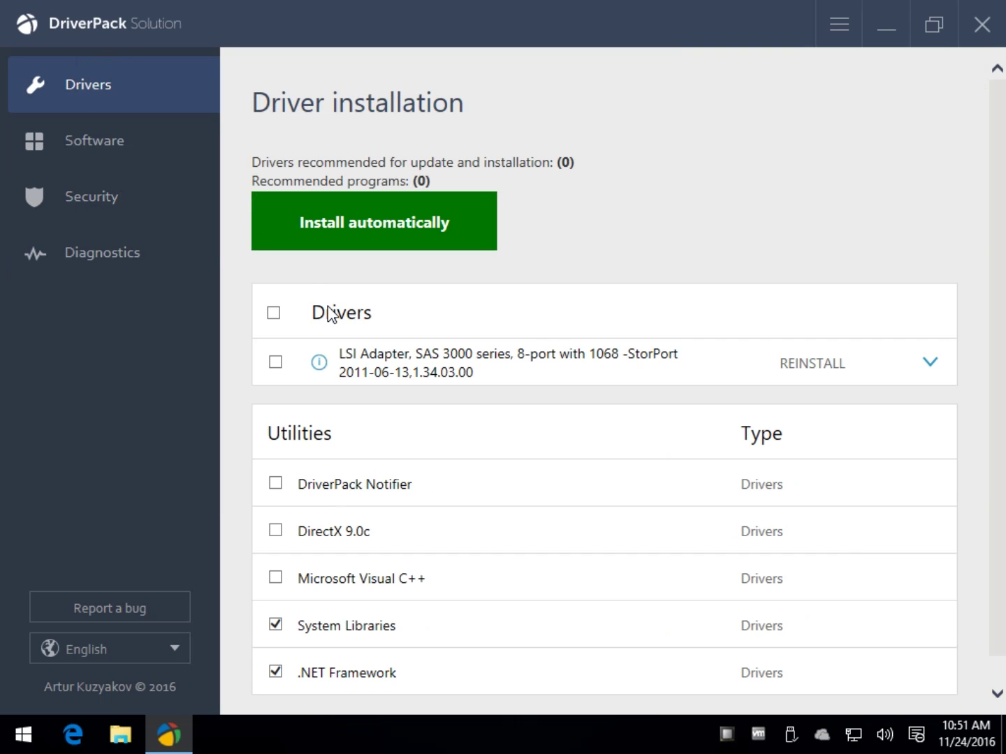
scroll(329, 314, down, 1)
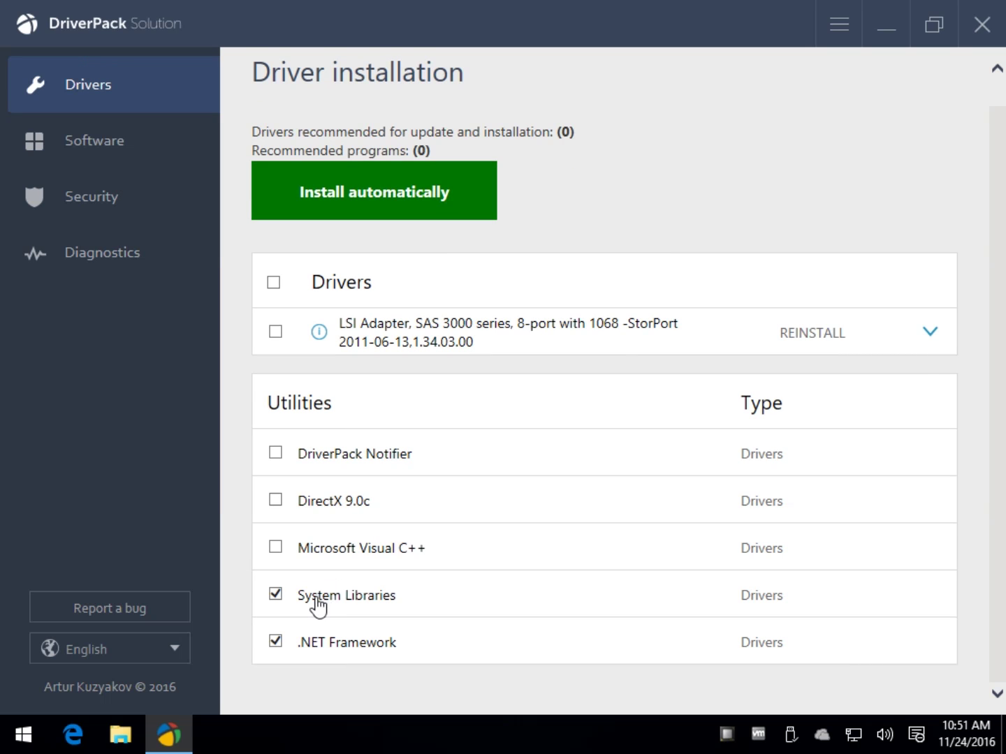
scroll(320, 601, up, 1)
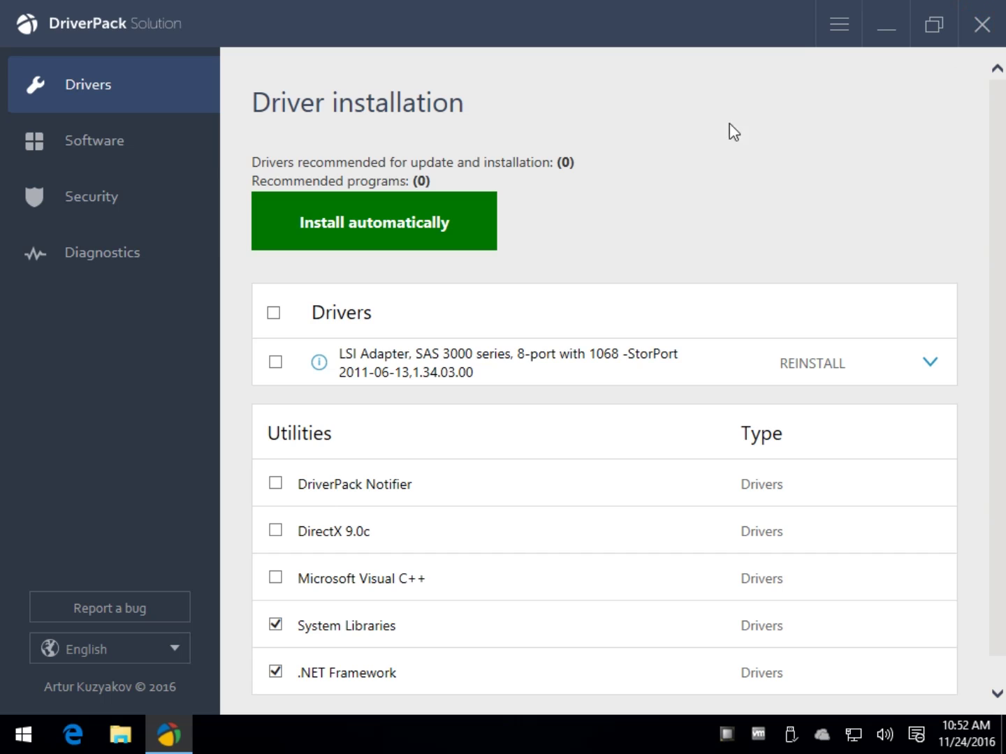
click(981, 29)
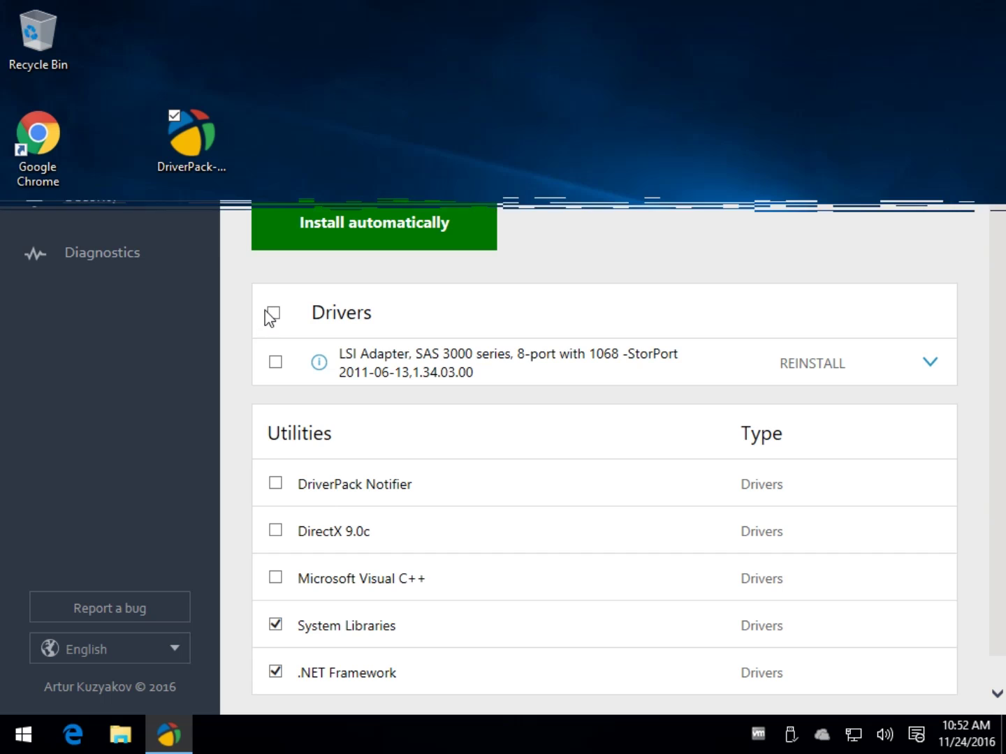